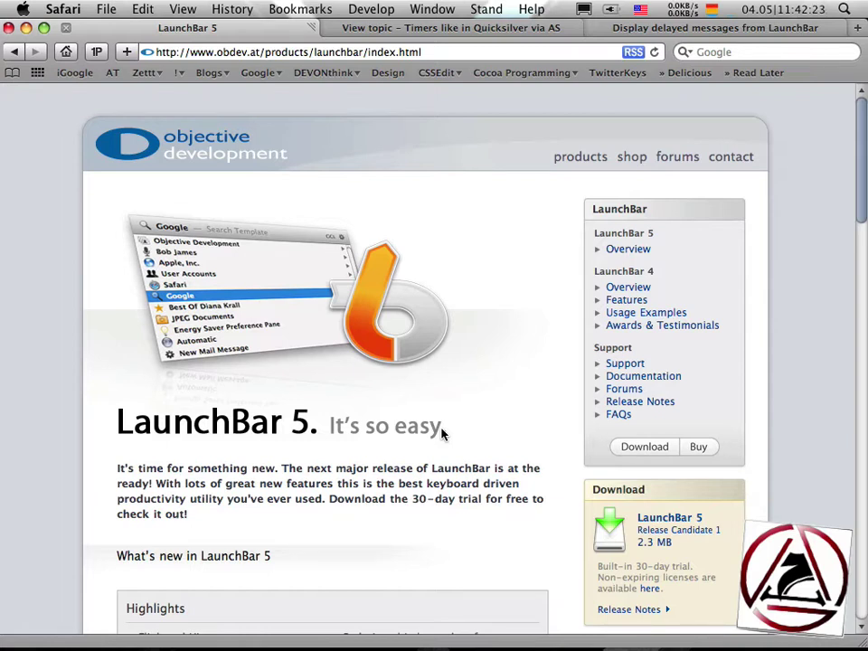
# - Bring up the 'Timers like in Quicksilver via AS' forum thread in Safari
pyautogui.hotkey('ctrl', 'Tab')
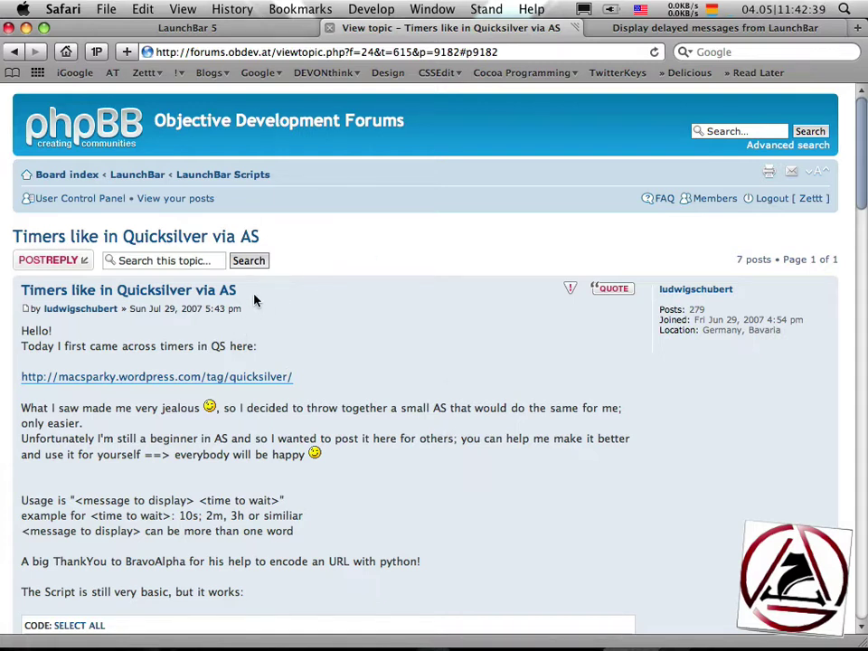
# - Highlight the Timers thread title to point it out, then skim the thread
pyautogui.moveTo(254, 301); pyautogui.dragTo(25, 275)
pyautogui.click(407, 356)
pyautogui.scroll(-5, 737, 417)
pyautogui.scroll(5, 736, 418)
# - Open the 'Display delayed messages from LaunchBar' post and scroll through its Large Type and Growl scripts
pyautogui.hotkey('ctrl', 'Tab')
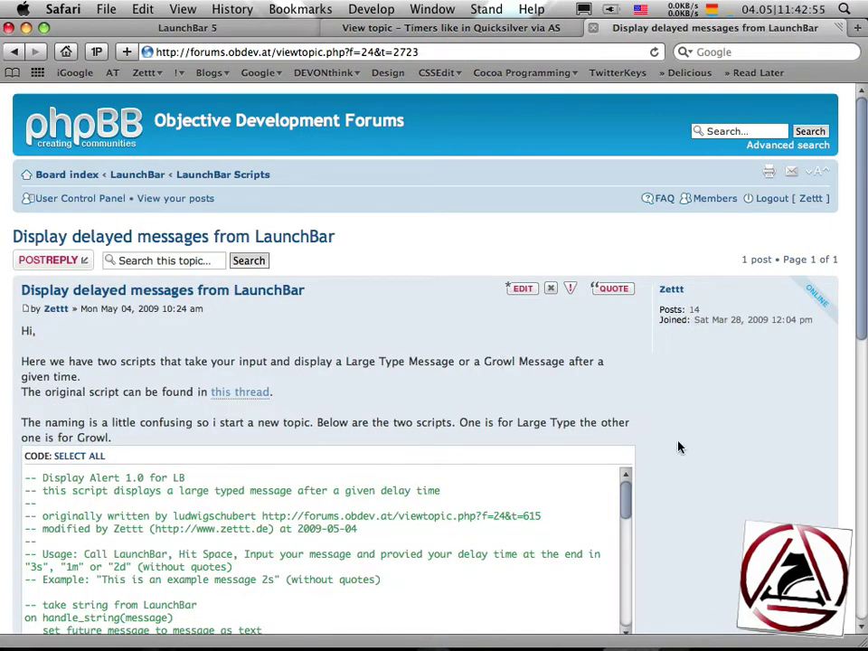
pyautogui.scroll(-3, 781, 389)
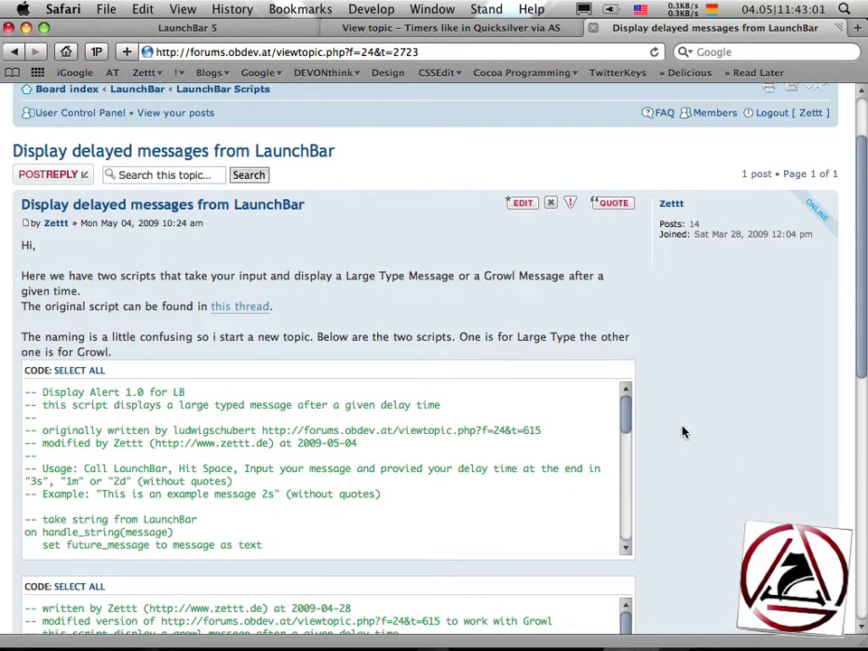
pyautogui.scroll(3, 683, 432)
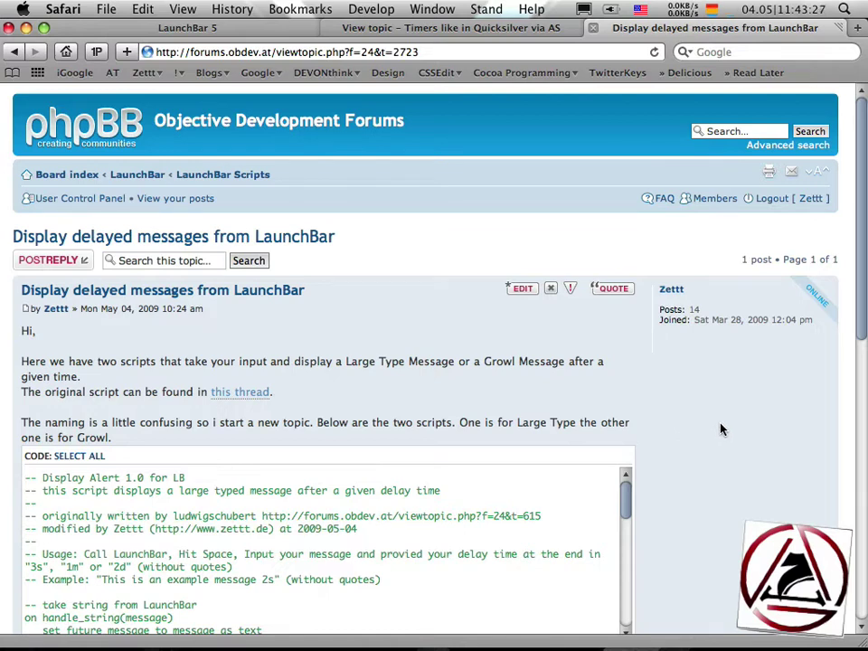
pyautogui.scroll(-3, 721, 429)
pyautogui.scroll(2, 457, 245)
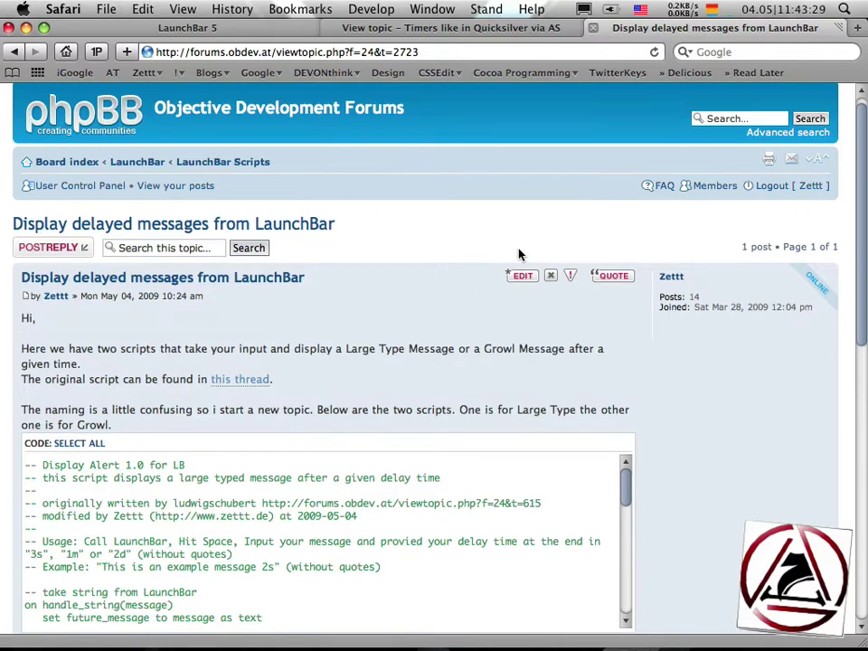
pyautogui.scroll(-10, 721, 386)
pyautogui.scroll(-2, 720, 387)
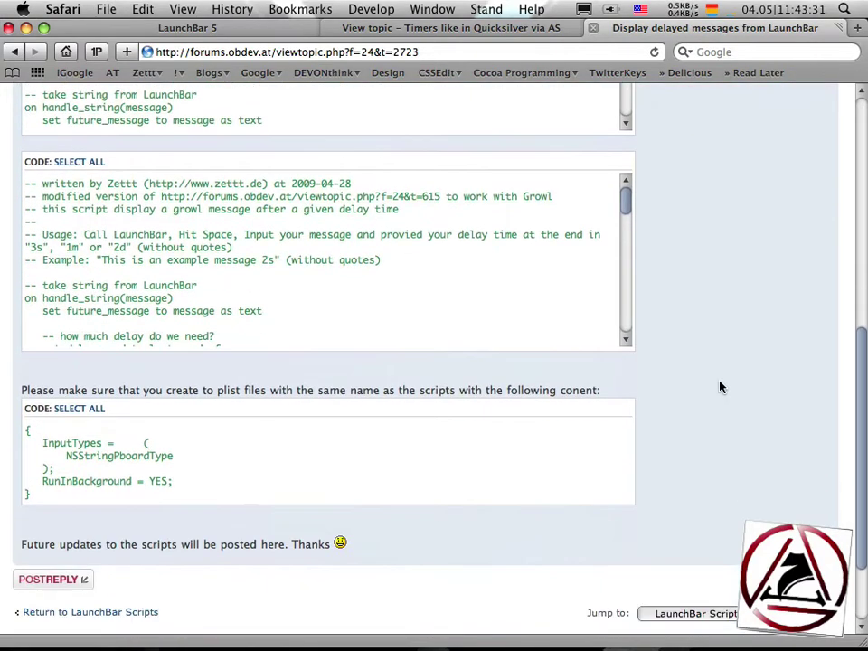
# - Highlight the plist code block, then return to the top of the post
pyautogui.moveTo(51, 507); pyautogui.dragTo(27, 430)
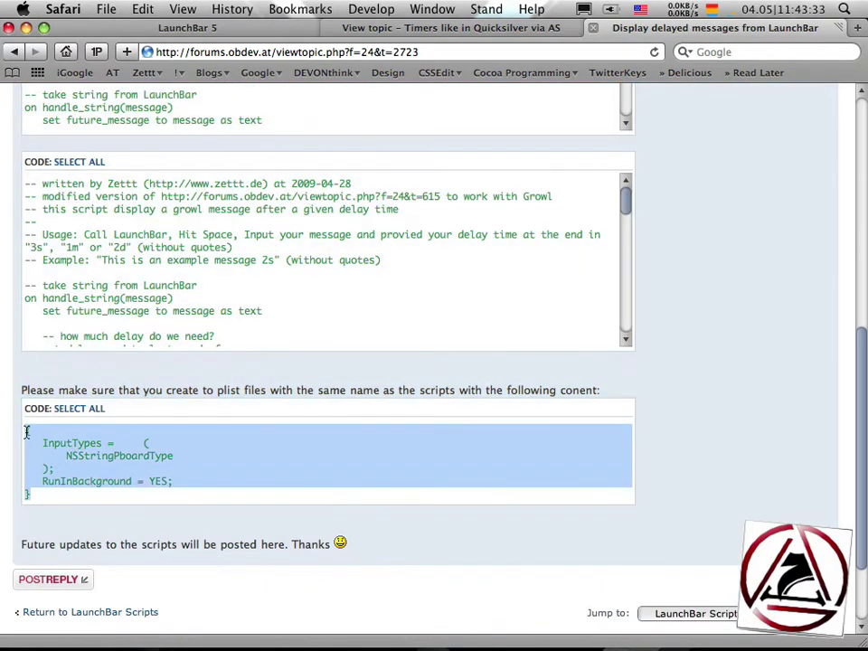
pyautogui.click(596, 469)
pyautogui.scroll(1, 650, 468)
pyautogui.scroll(15, 709, 452)
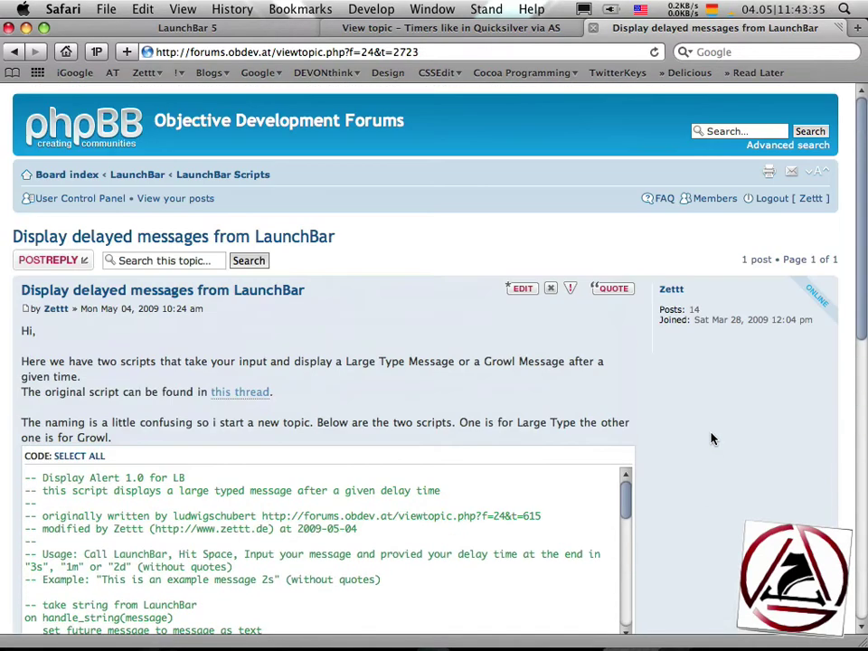
pyautogui.press('super+Tab')
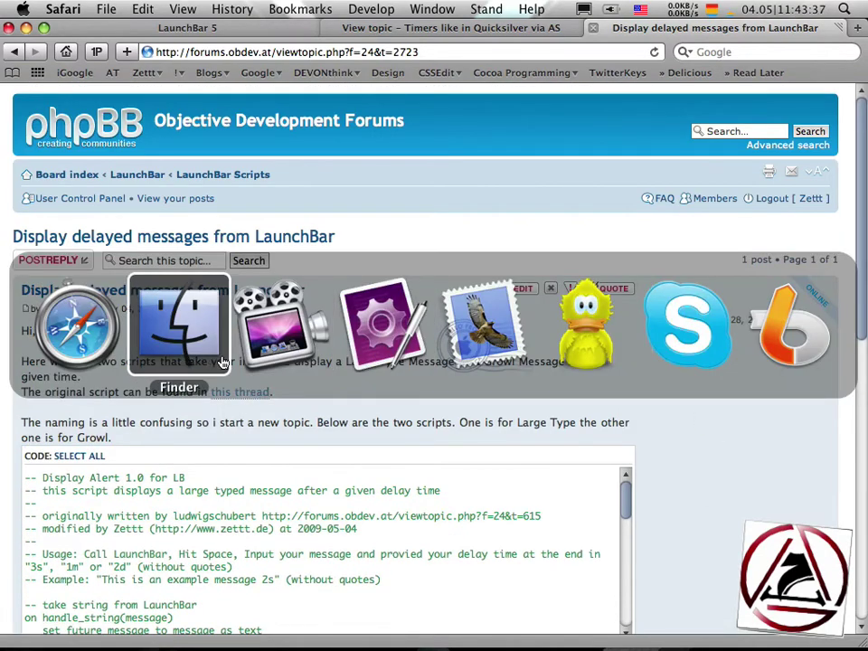
# - Check the Actions folder's path in Finder and open Display Large Message.plist in TextMate
pyautogui.click(185, 343)
pyautogui.click(350, 270)
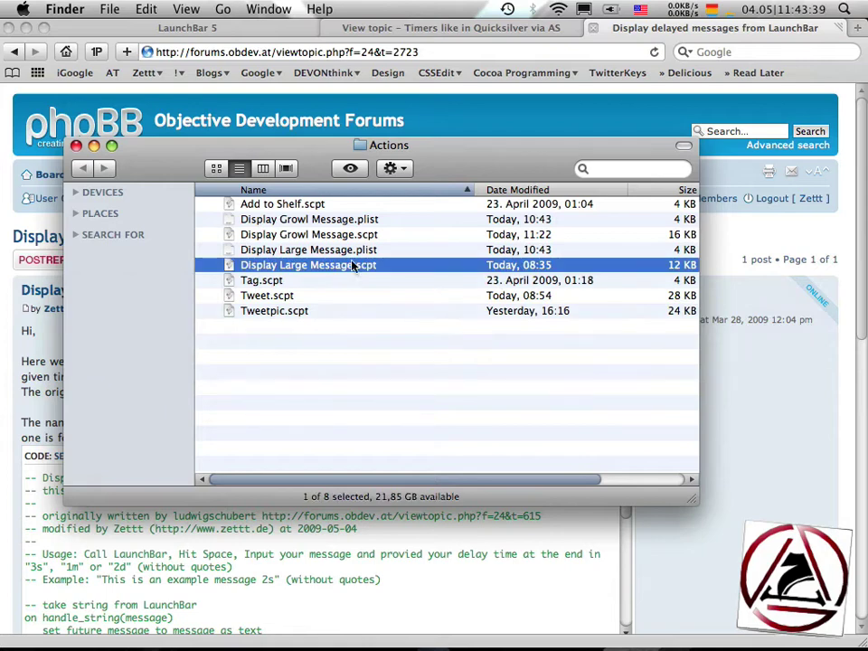
pyautogui.keyDown('super'); pyautogui.click(387, 148); pyautogui.keyUp('super')
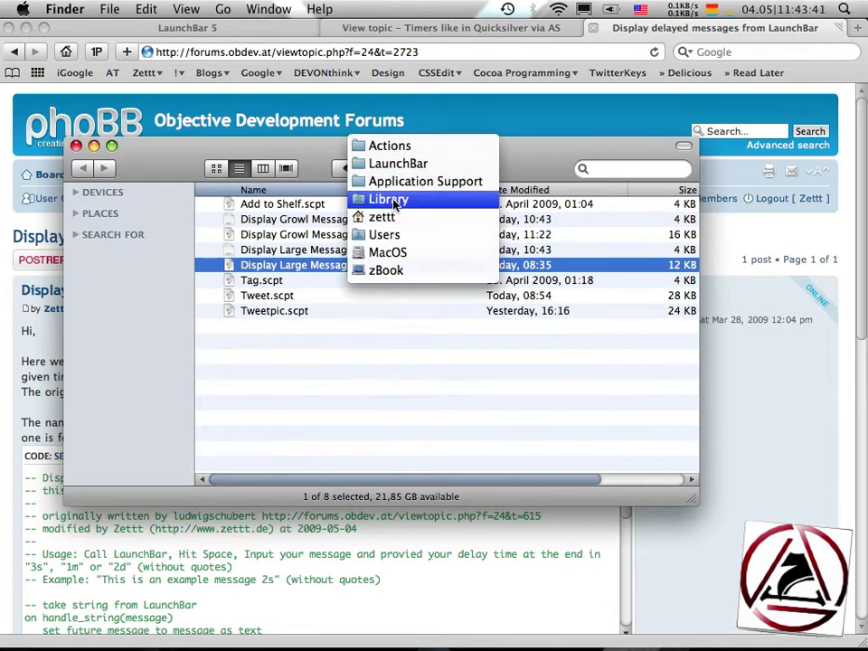
pyautogui.click(354, 412)
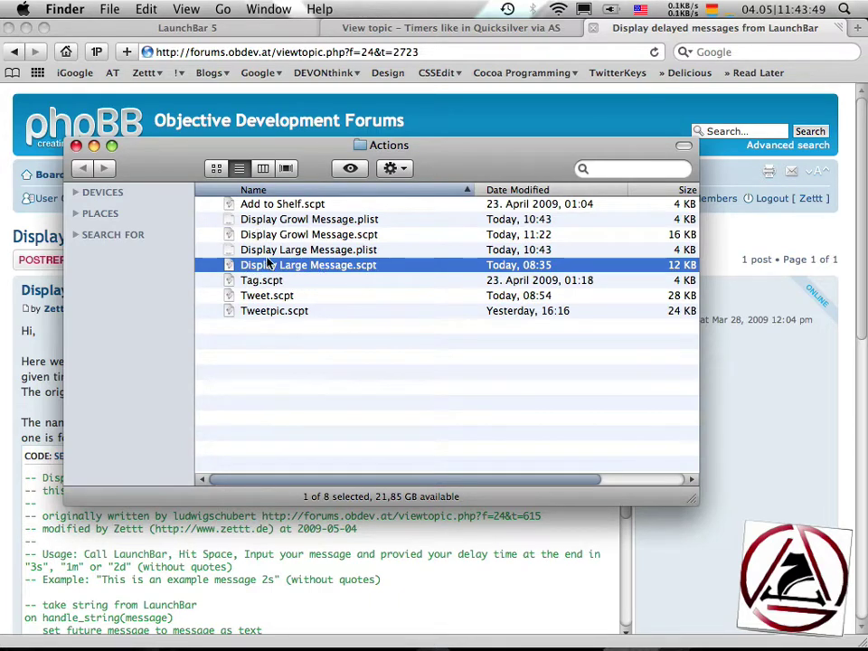
pyautogui.moveTo(269, 250); pyautogui.dragTo(271, 624)
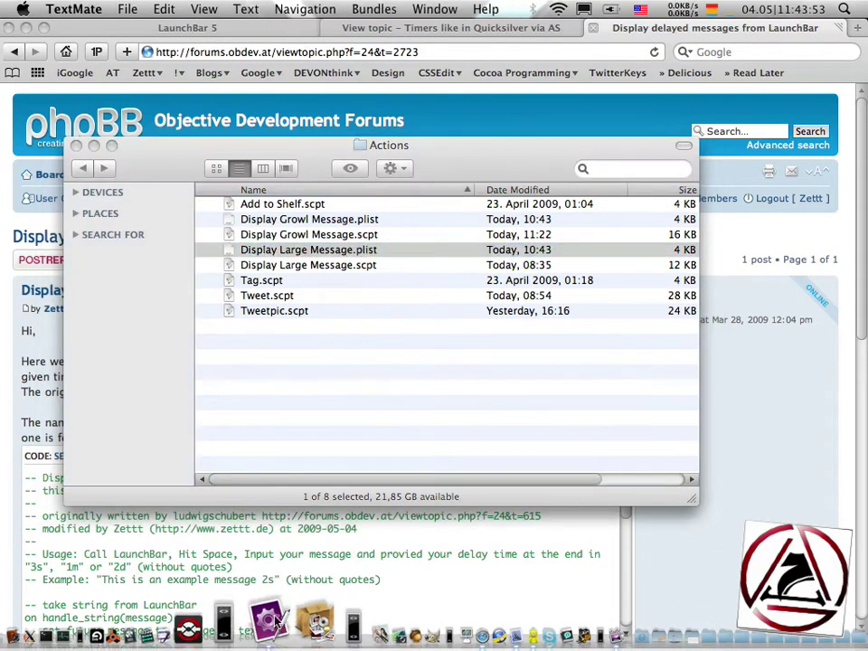
# - Review the plist's InputTypes NSStringPboardType and RunInBackground YES settings, then close it
pyautogui.press('super+a')
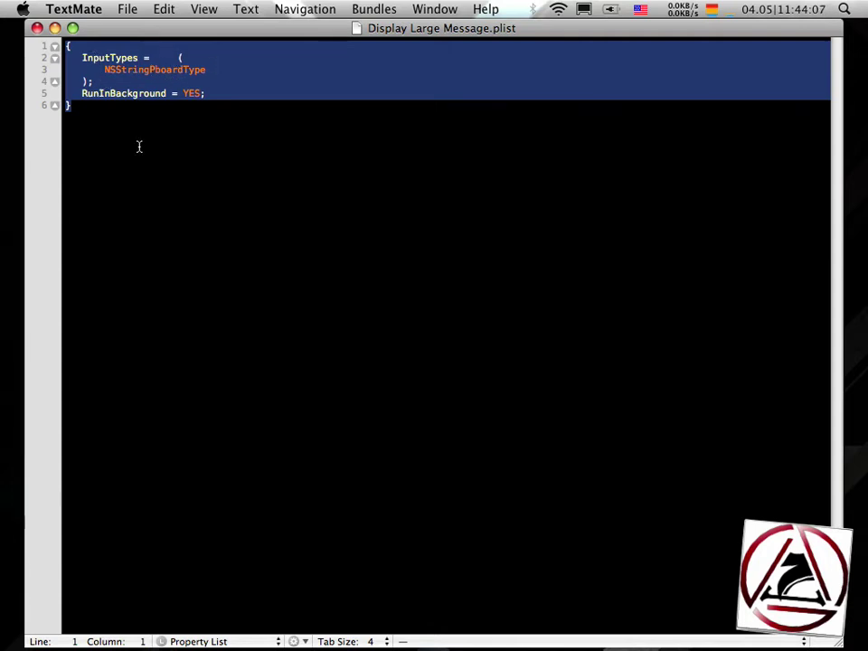
pyautogui.click(36, 27)
pyautogui.click(354, 344)
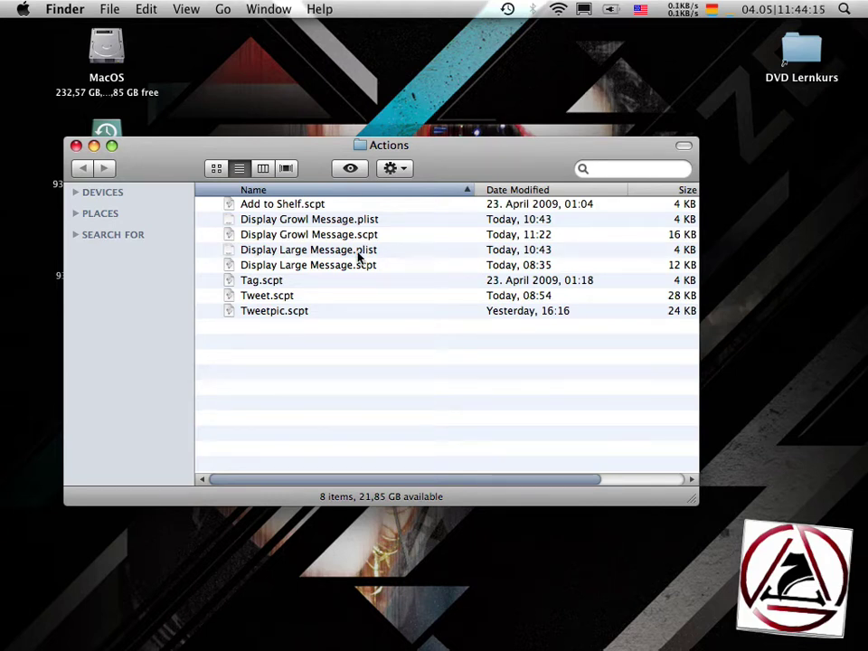
# - Start Display Large Message with the pasted test message, adding a 3s delay at the end
pyautogui.press('super+space')
pyautogui.write('sf')
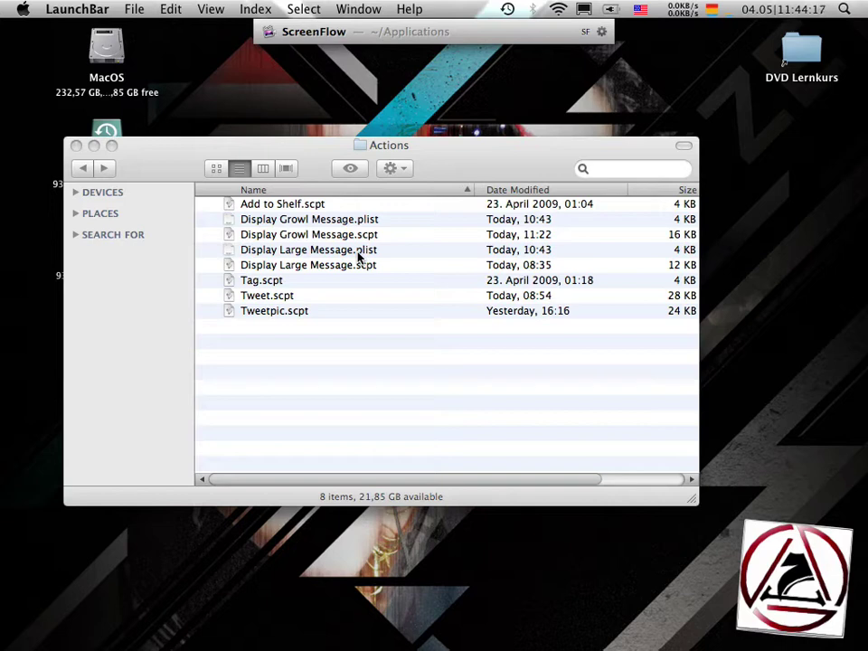
pyautogui.write('dlm')
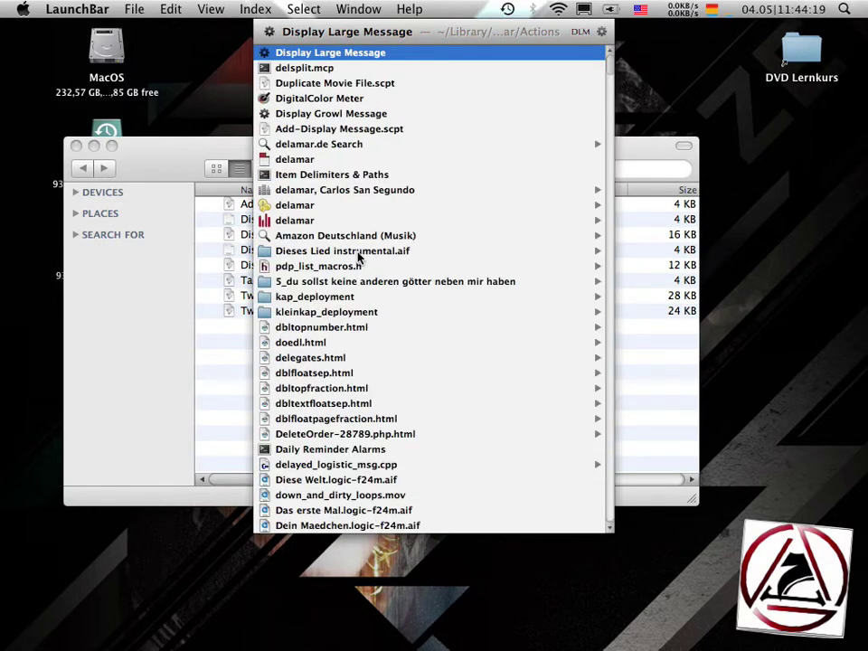
pyautogui.press('space')
pyautogui.write('This is just a test to see if this')
pyautogui.press('Left')
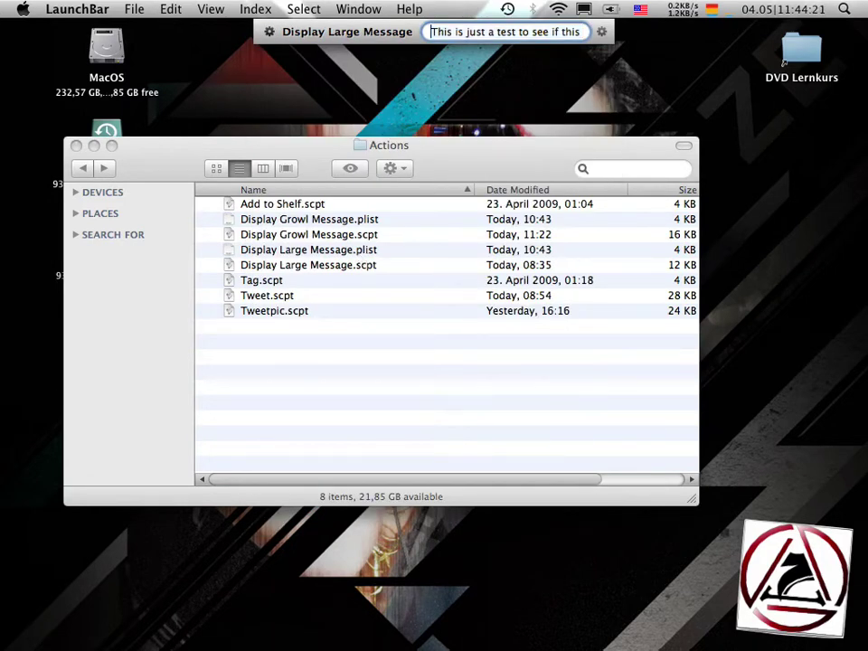
pyautogui.hotkey('alt', 'Right')
pyautogui.hotkey('alt', 'Right')
pyautogui.hotkey('alt', 'Right')
pyautogui.hotkey('alt', 'Right')
pyautogui.hotkey('alt', 'Right')
pyautogui.hotkey('alt', 'Right')
pyautogui.hotkey('alt', 'Right')
pyautogui.hotkey('alt', 'Right')
pyautogui.hotkey('alt', 'Right')
pyautogui.hotkey('alt', 'Right')
pyautogui.hotkey('alt', 'Right')
pyautogui.hotkey('alt', 'Right')
pyautogui.write('3s')
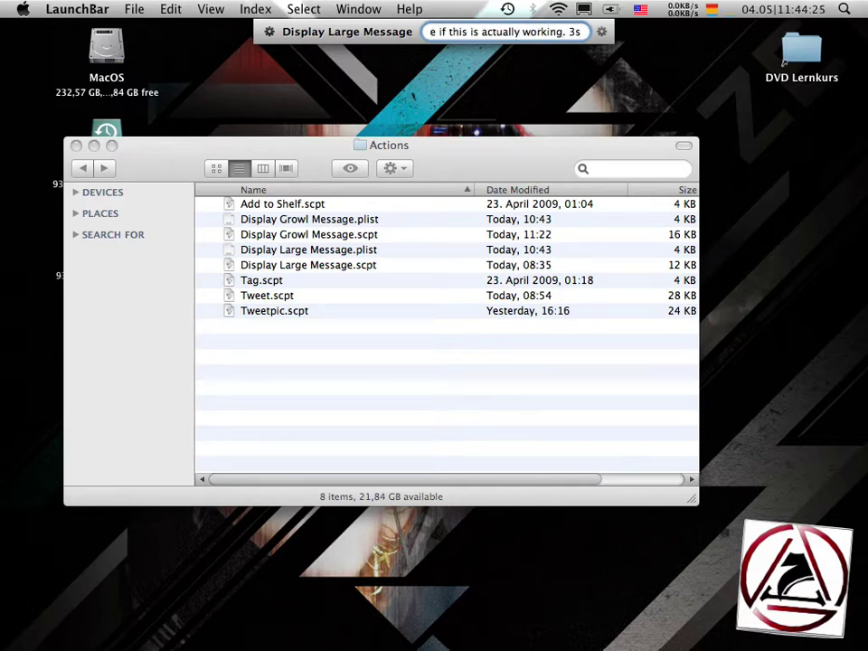
# - Try a 3m delay, revert to 3s, and send the large message
pyautogui.hotkey('shift', 'alt', 'Left')
pyautogui.write('3m')
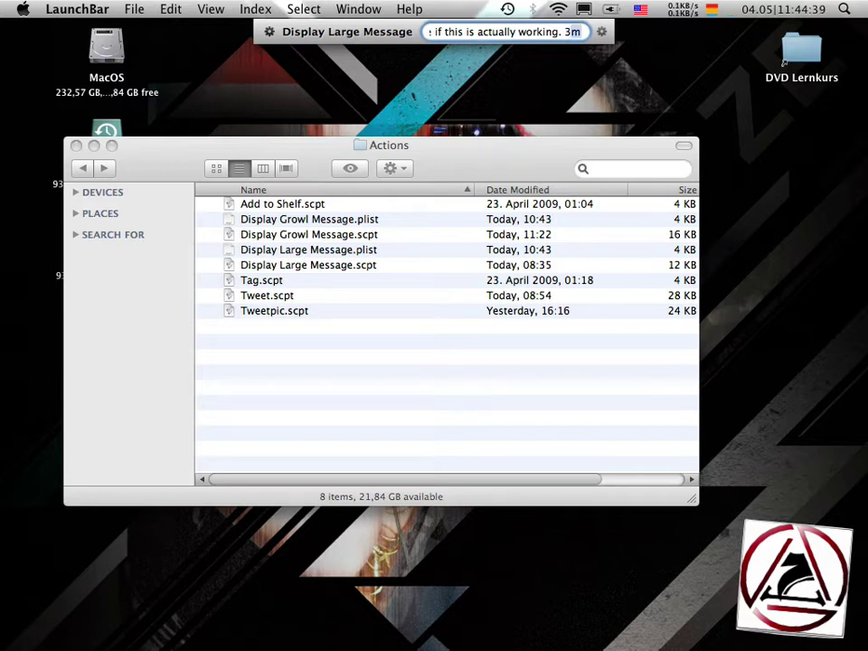
pyautogui.press('BackSpace')
pyautogui.write('s')
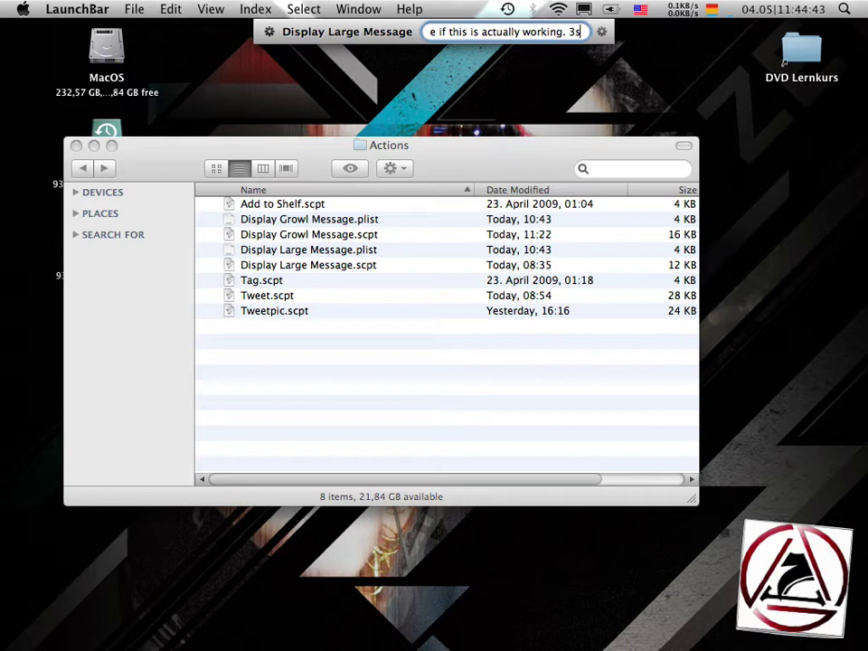
pyautogui.press('Return')
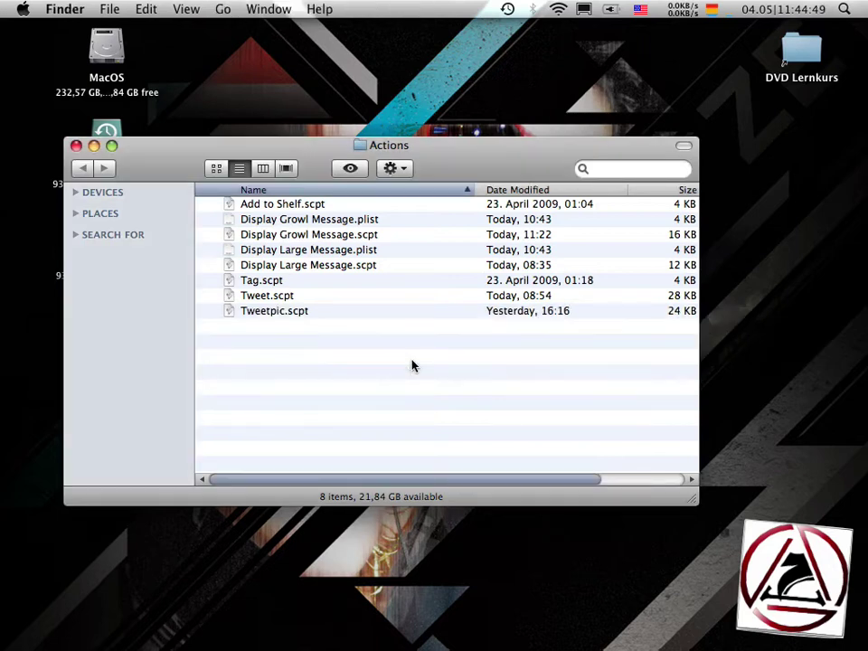
# - Send the Growl test message with its delay changed from 5s to 2s, then dismiss the notification
pyautogui.press('super+space')
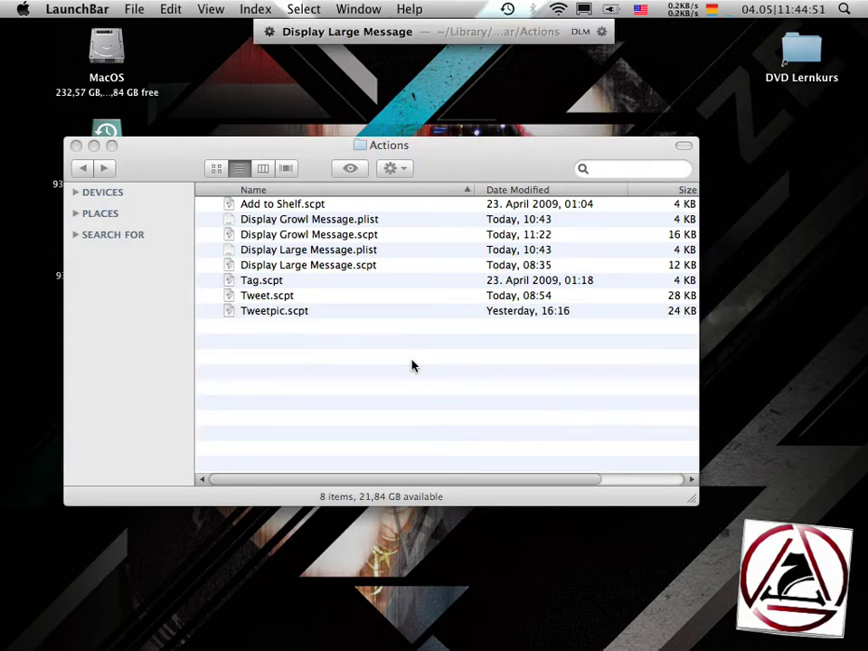
pyautogui.write('dgm')
pyautogui.press('space')
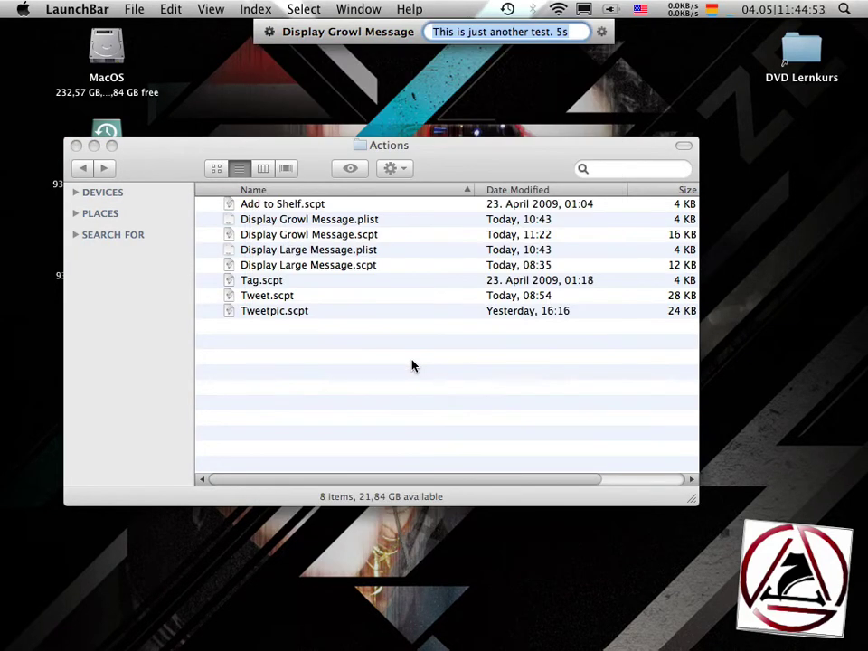
pyautogui.press('Left')
pyautogui.hotkey('alt', 'Right')
pyautogui.hotkey('alt', 'Right')
pyautogui.hotkey('alt', 'Right')
pyautogui.hotkey('alt', 'Right')
pyautogui.hotkey('alt', 'Right')
pyautogui.hotkey('alt', 'Right')
pyautogui.hotkey('shift', 'alt', 'Left')
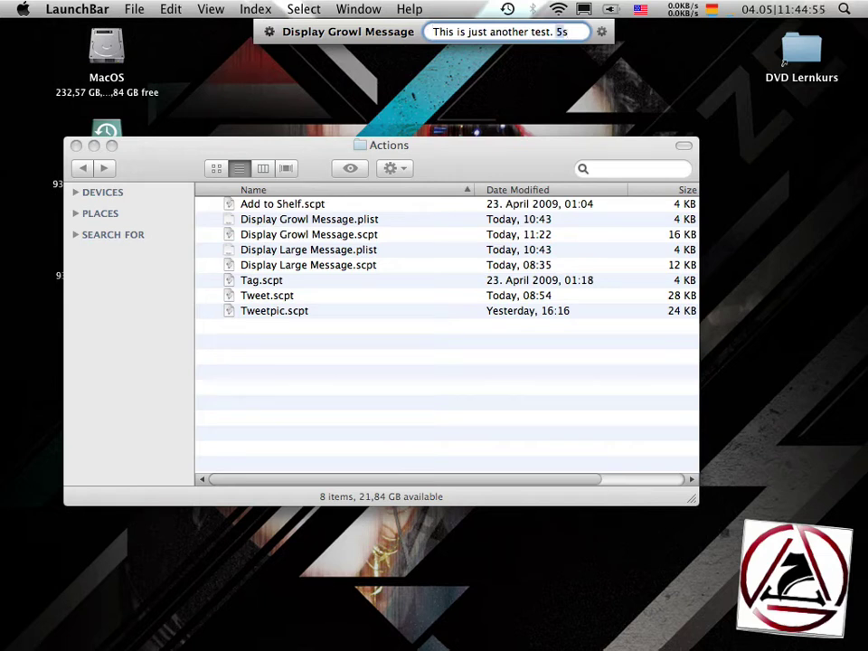
pyautogui.write('2s')
pyautogui.press('Return')
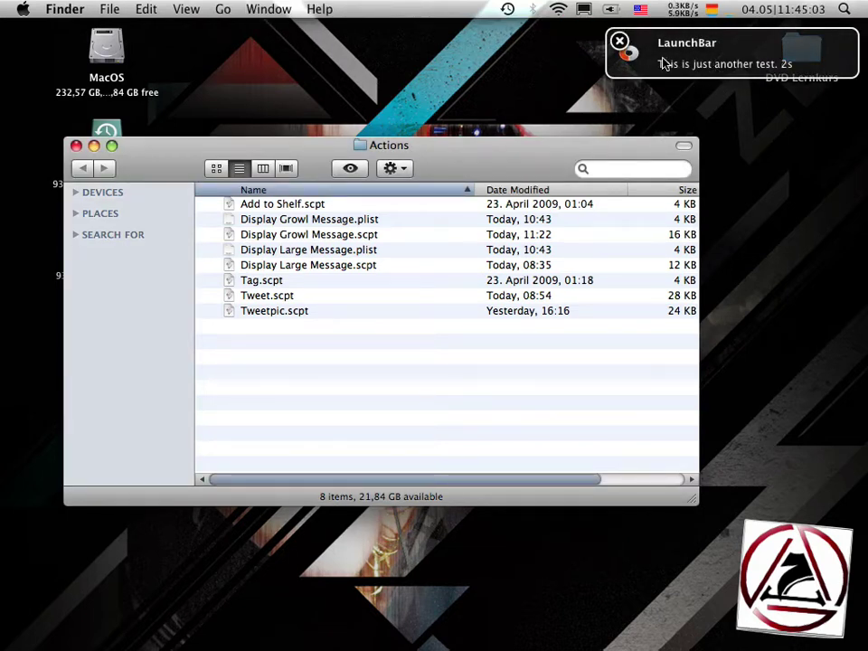
pyautogui.click(620, 42)
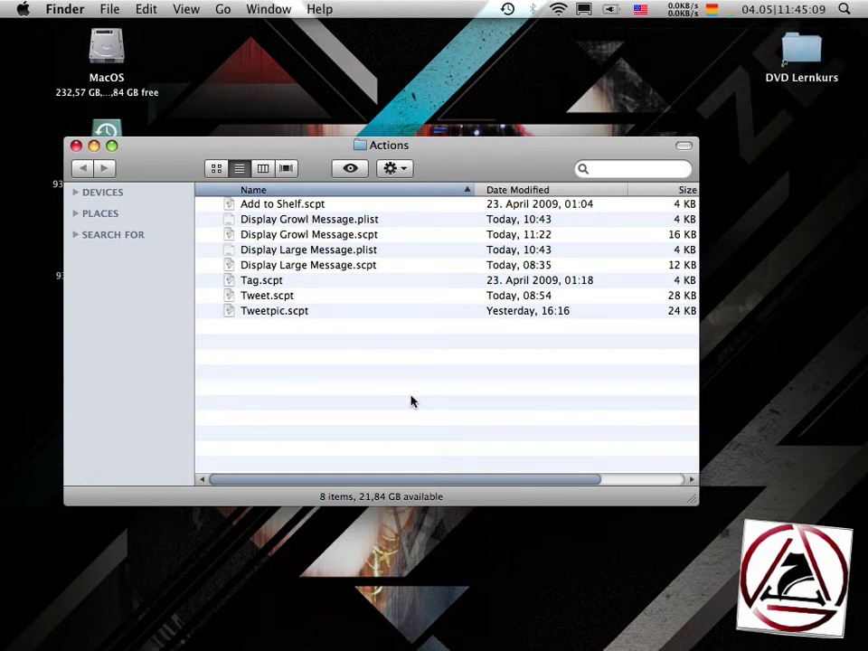
# - Enter 'Your tea is ready. 3m' into Display Growl Message via dgm
pyautogui.press('super+space')
pyautogui.write('dgm')
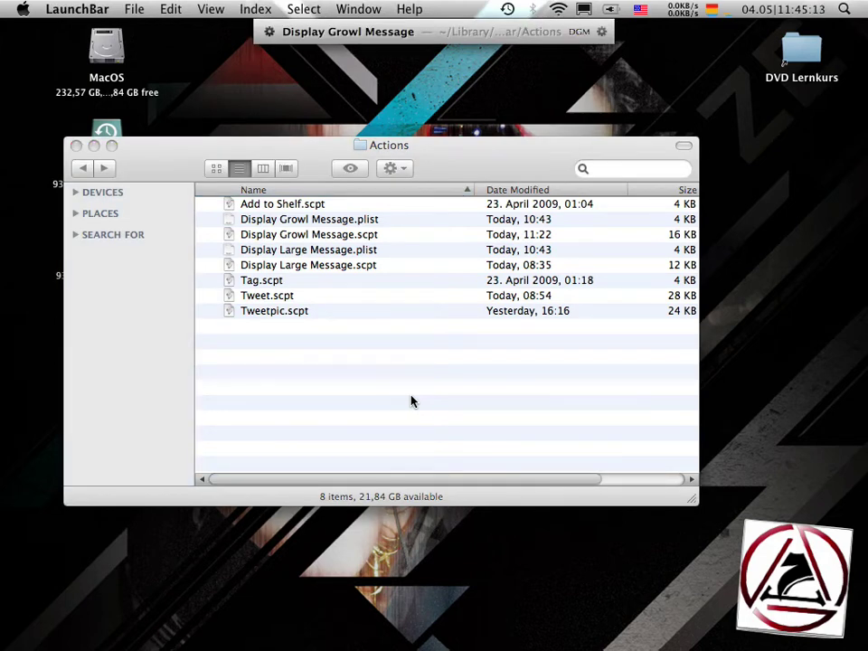
pyautogui.press('space')
pyautogui.write('You')
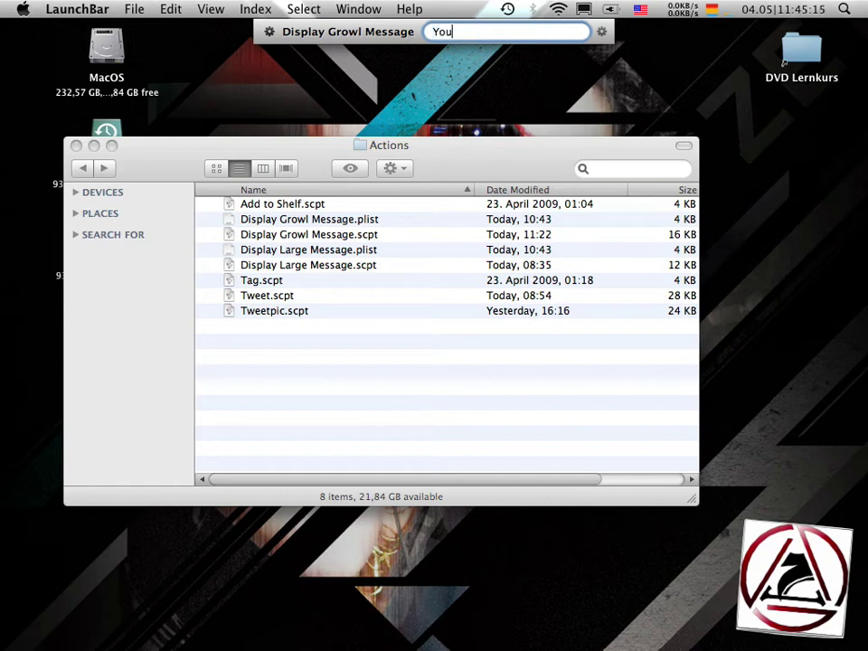
pyautogui.write('r tea is ready.')
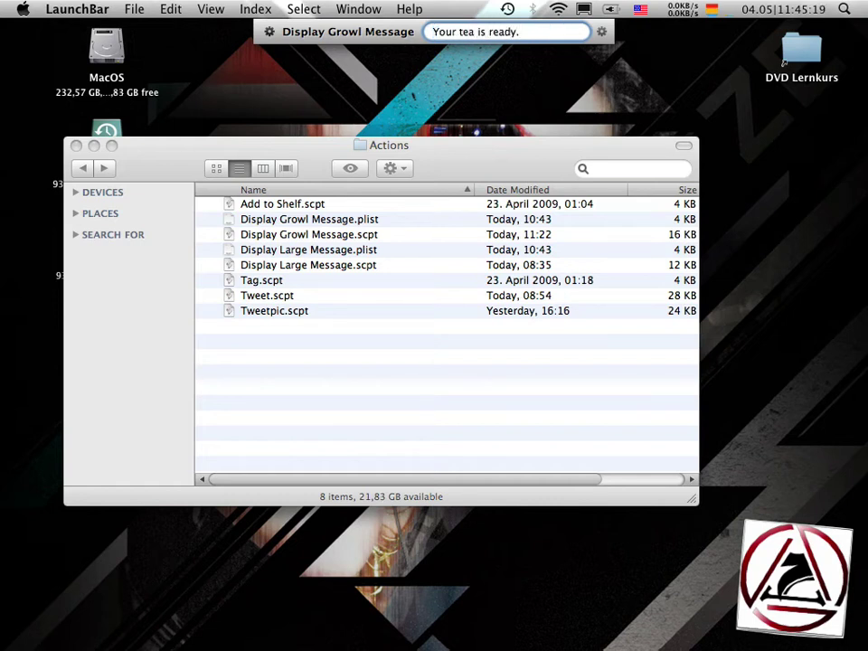
pyautogui.write(' 3m')
# - Download LaunchBar 5 Release Candidate 1 from the LaunchBar 5 page in Safari
pyautogui.press('super+Tab')
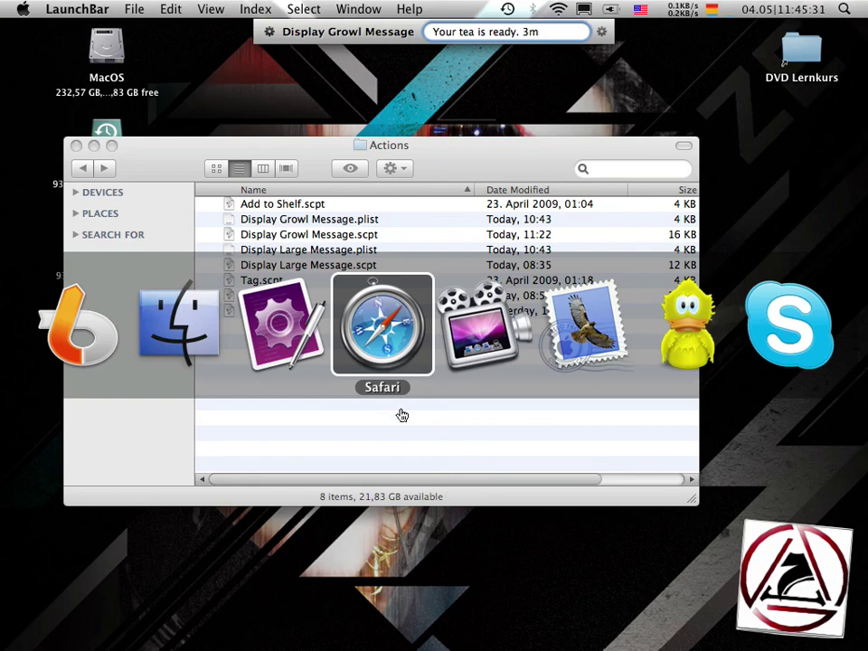
pyautogui.hotkey('ctrl', 'shift', 'Tab')
pyautogui.hotkey('ctrl', 'shift', 'Tab')
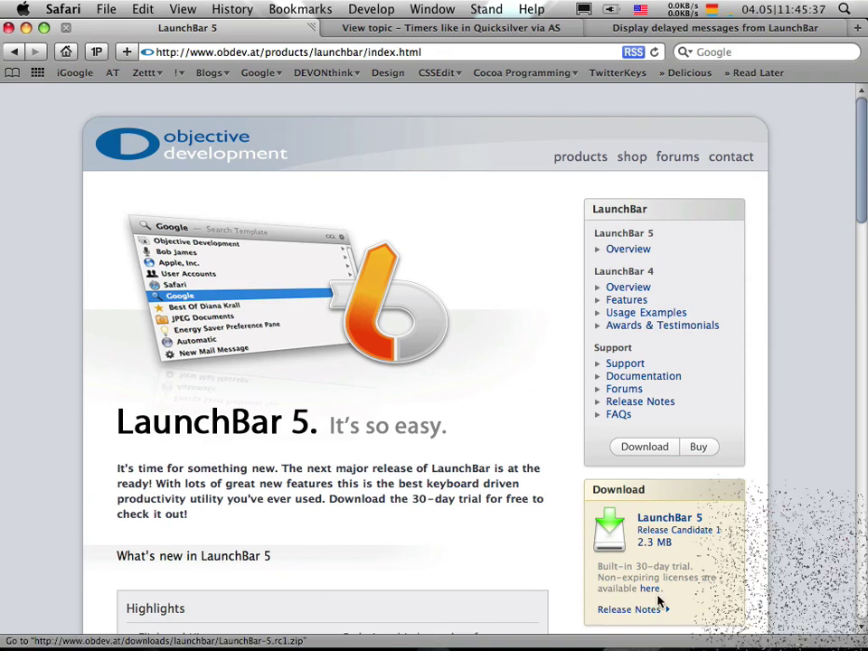
pyautogui.click(644, 527)
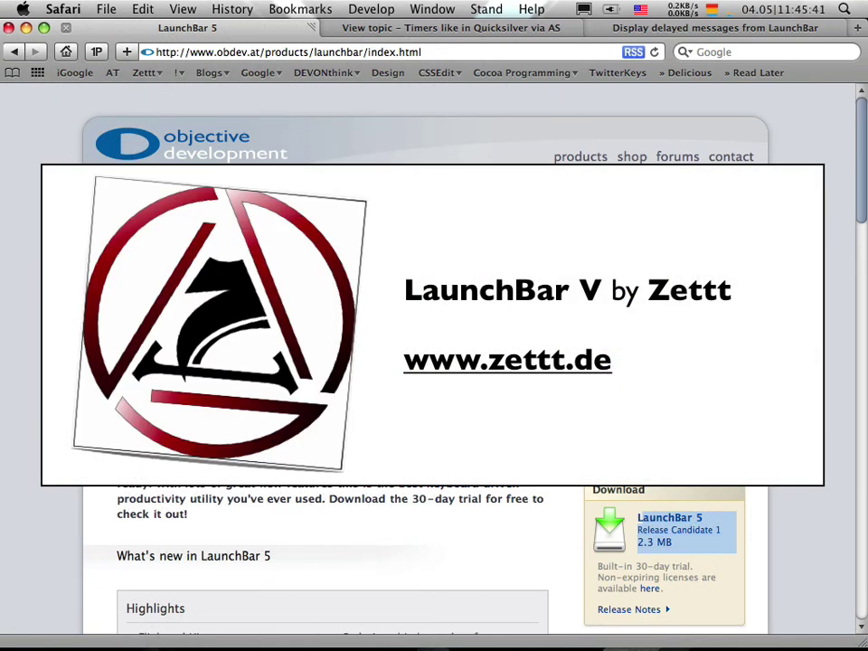
pyautogui.click(503, 524)
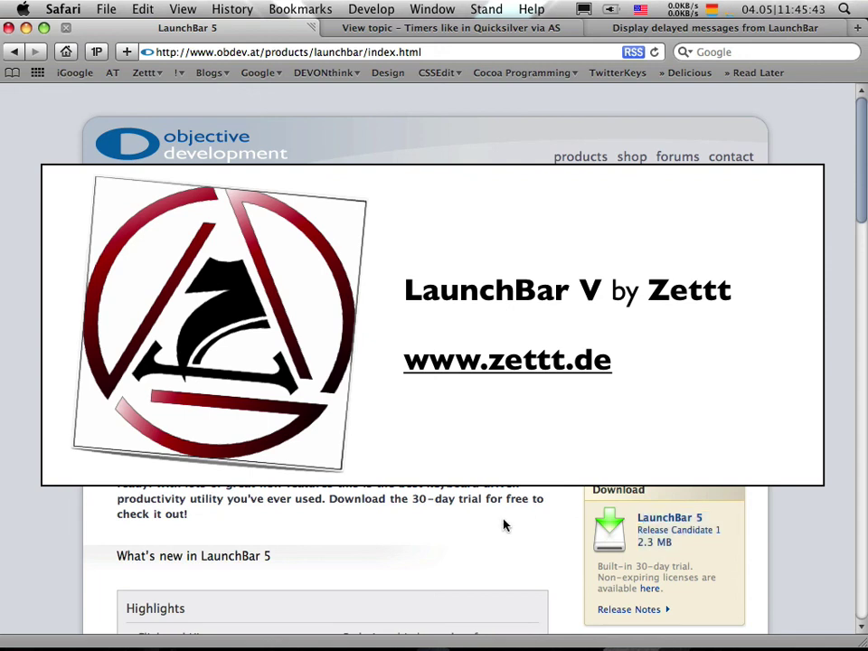